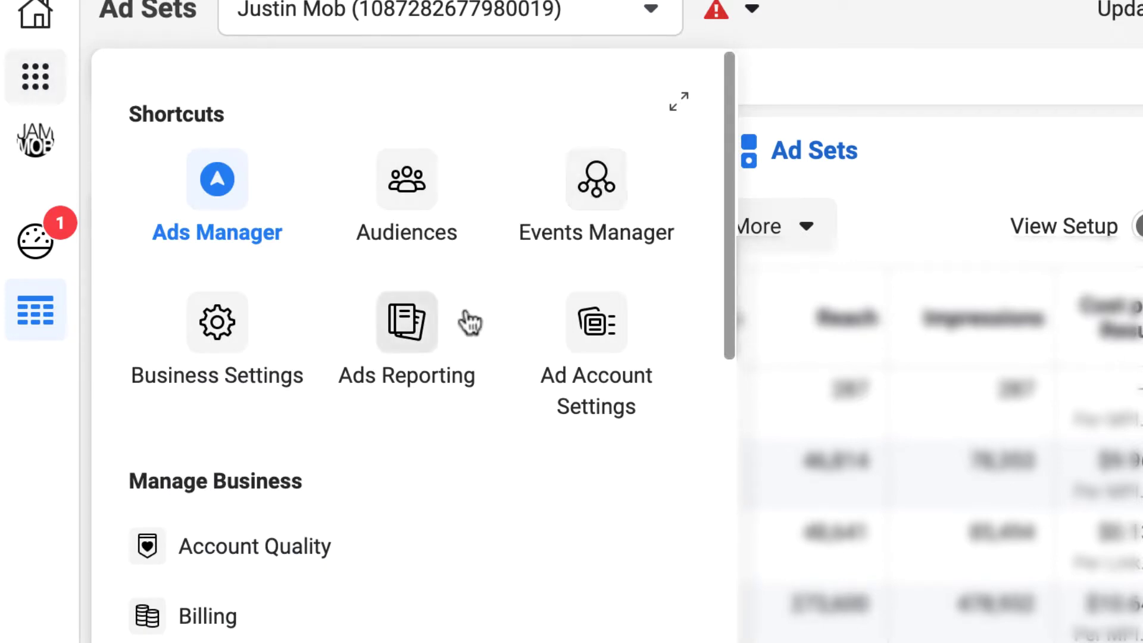
Step: Open Events Manager from the business tools under Manage Business
scroll(361, 470, "down", 1)
scroll(362, 483, "down", 5)
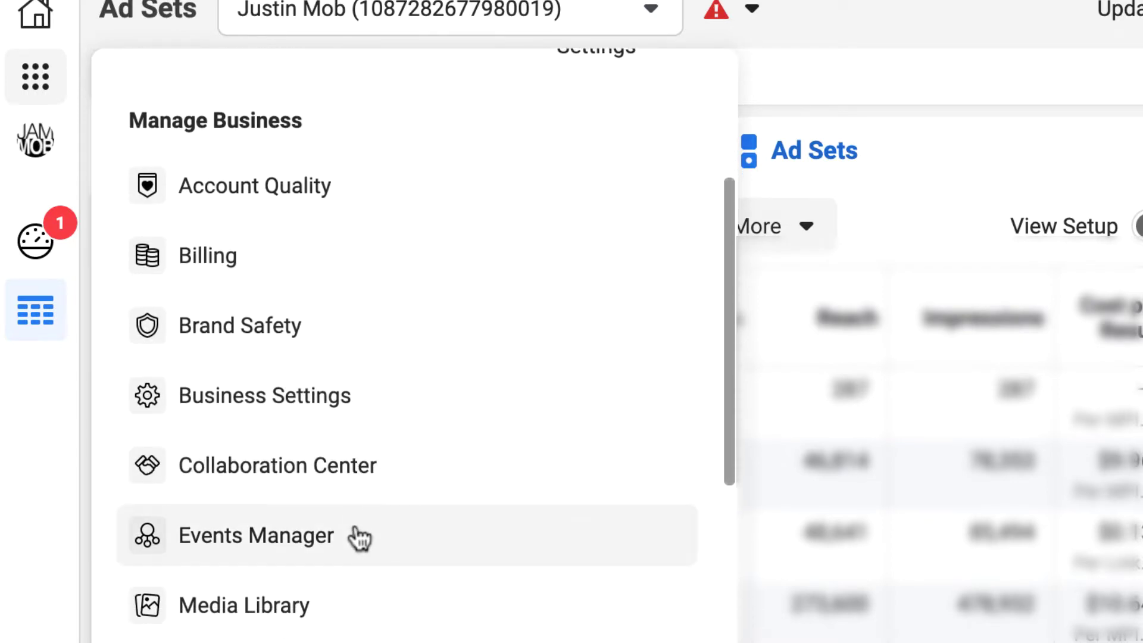
left_click(356, 532)
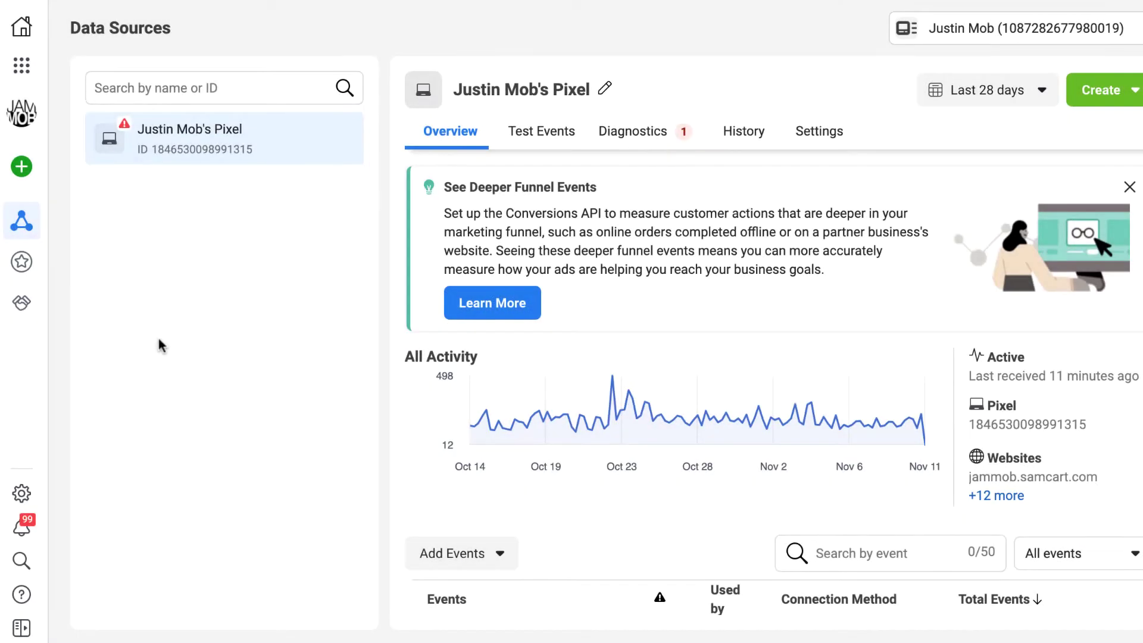
Step: Connect a new Web data source using Facebook Pixel as the connection method
mouse_move(12, 173)
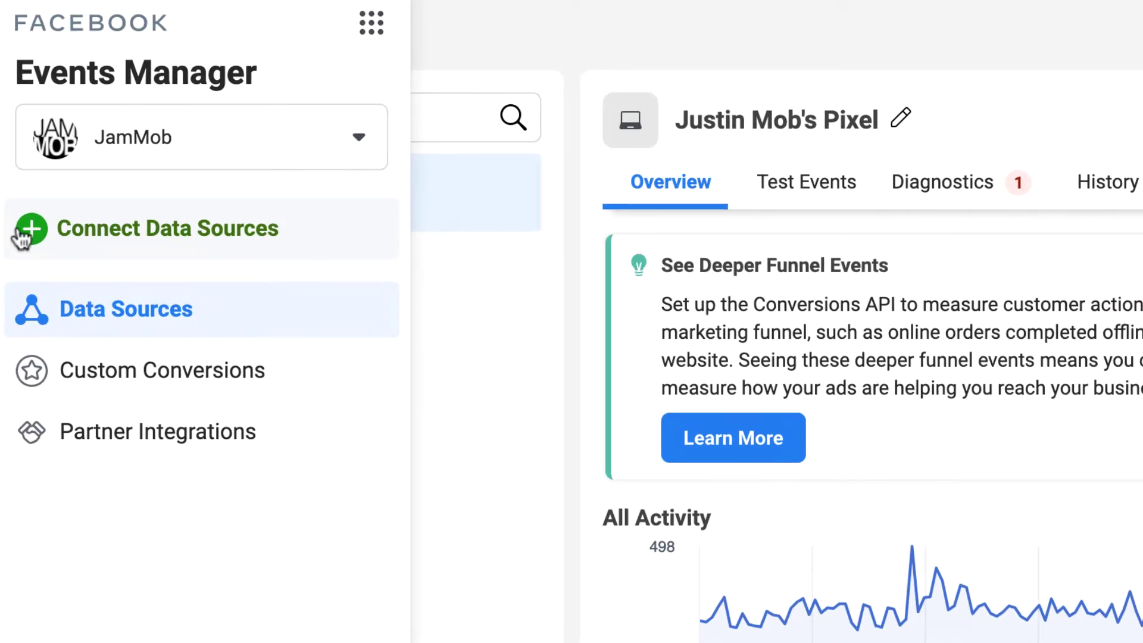
left_click(24, 235)
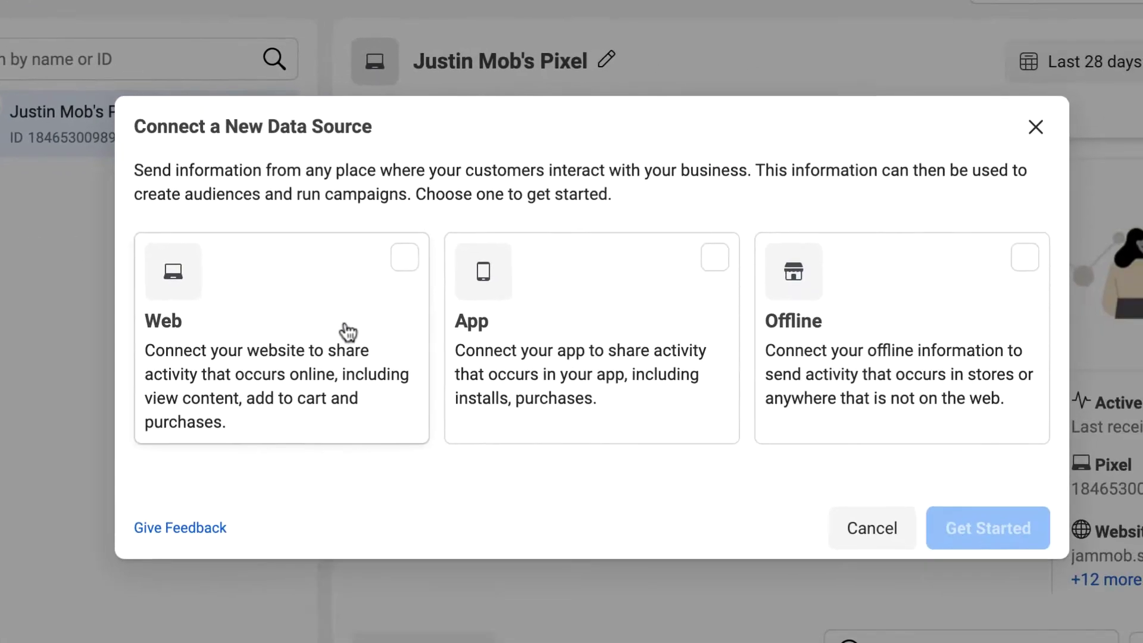
left_click(333, 327)
left_click(947, 523)
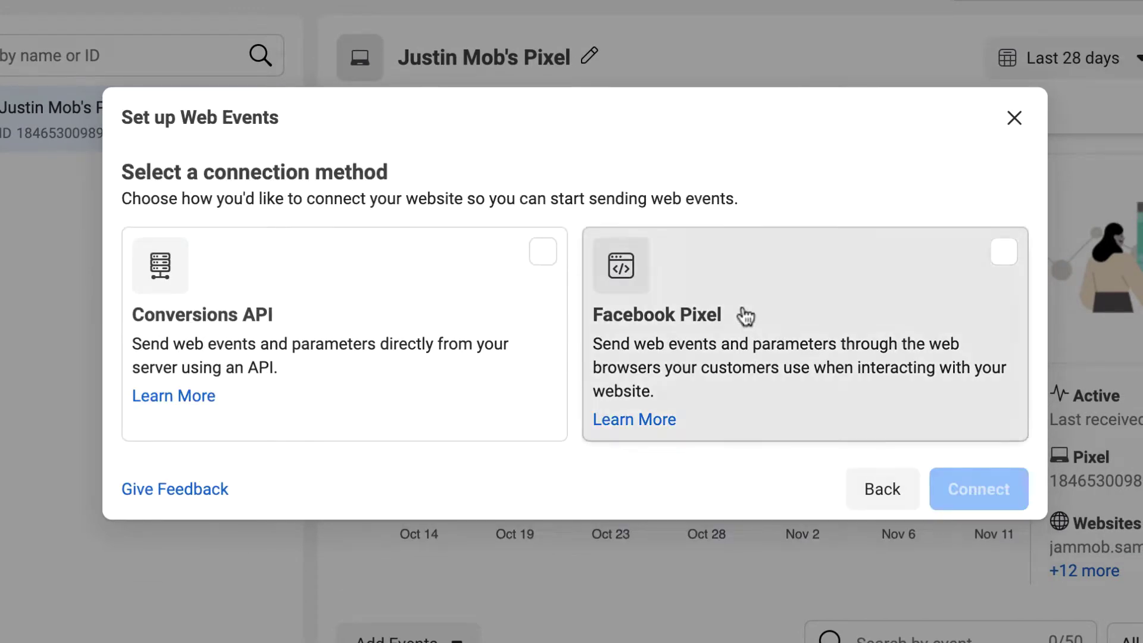
left_click(745, 317)
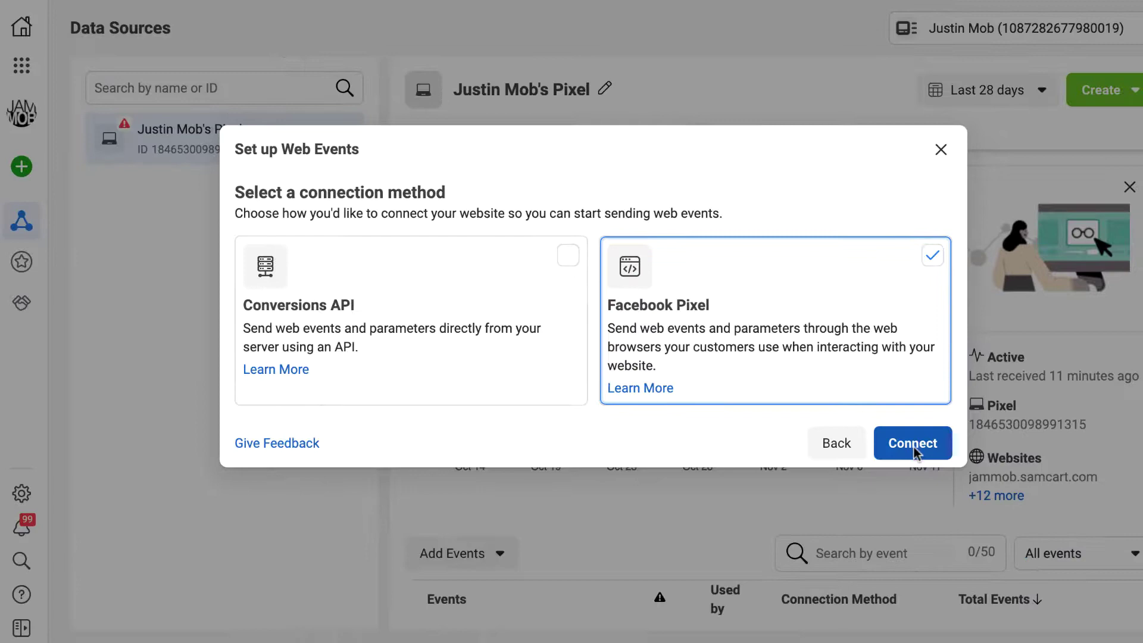
left_click(988, 512)
Step: Name the new pixel "Example" and create it without a website URL
left_click(649, 301)
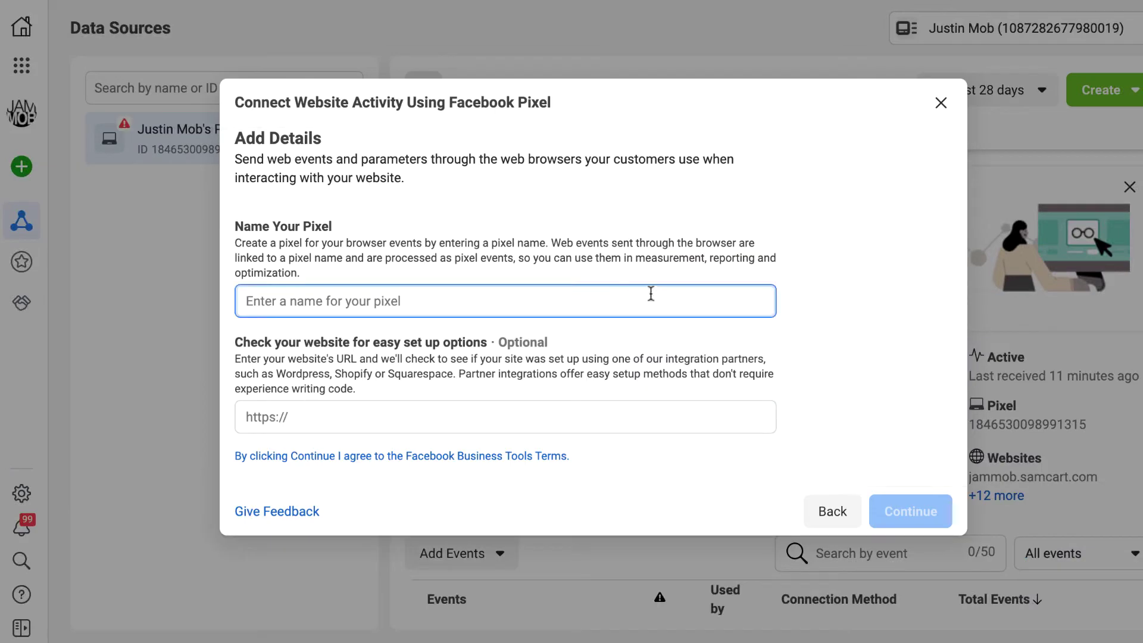
type("Example")
left_click(930, 518)
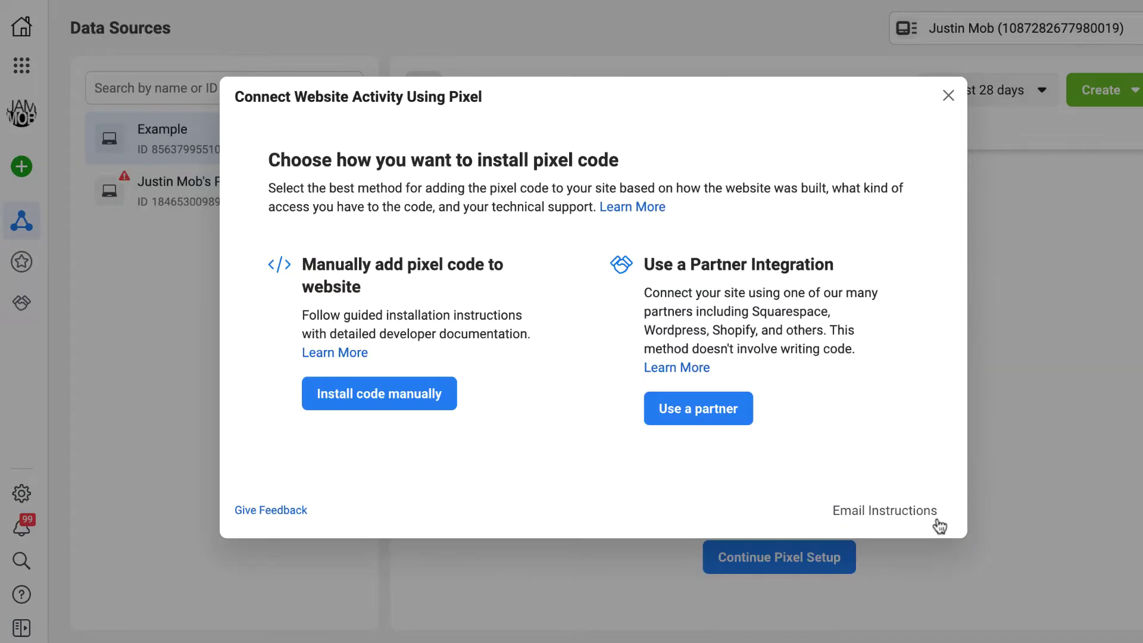
Step: Copy the base code for manual pixel installation and paste it into the checkout page's header scripts field
left_click(420, 398)
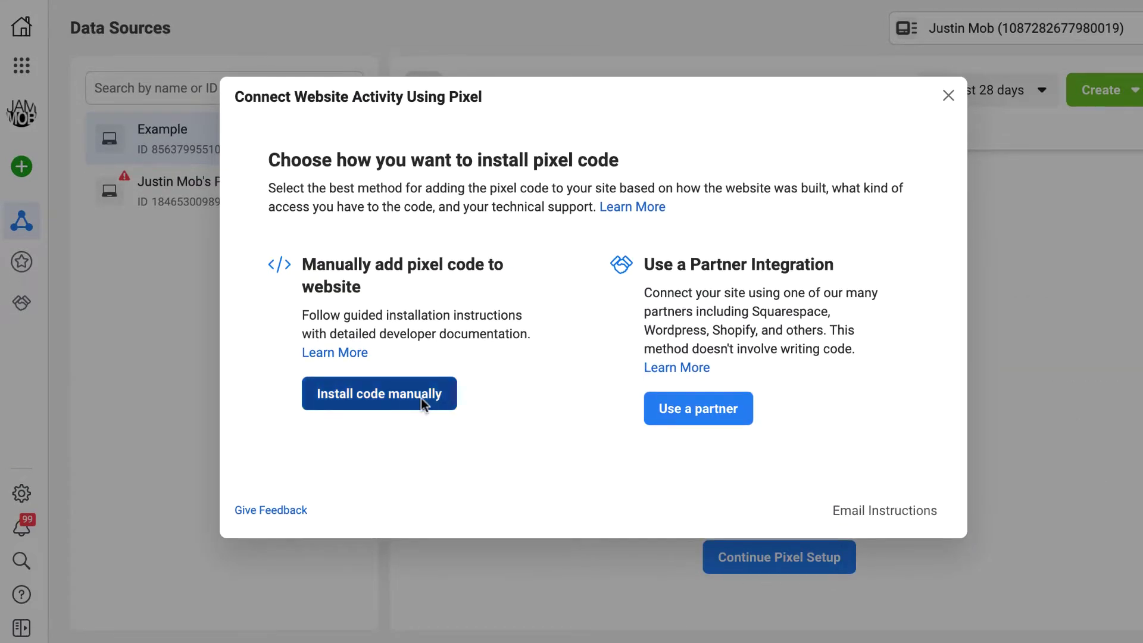
left_click(387, 458)
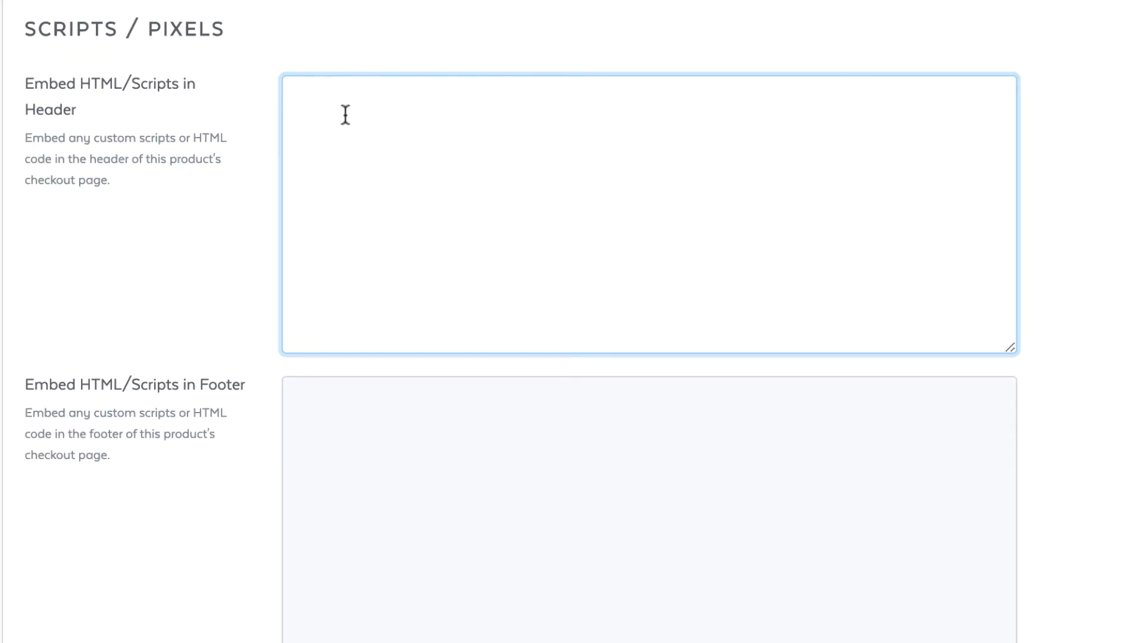
key("ctrl+v")
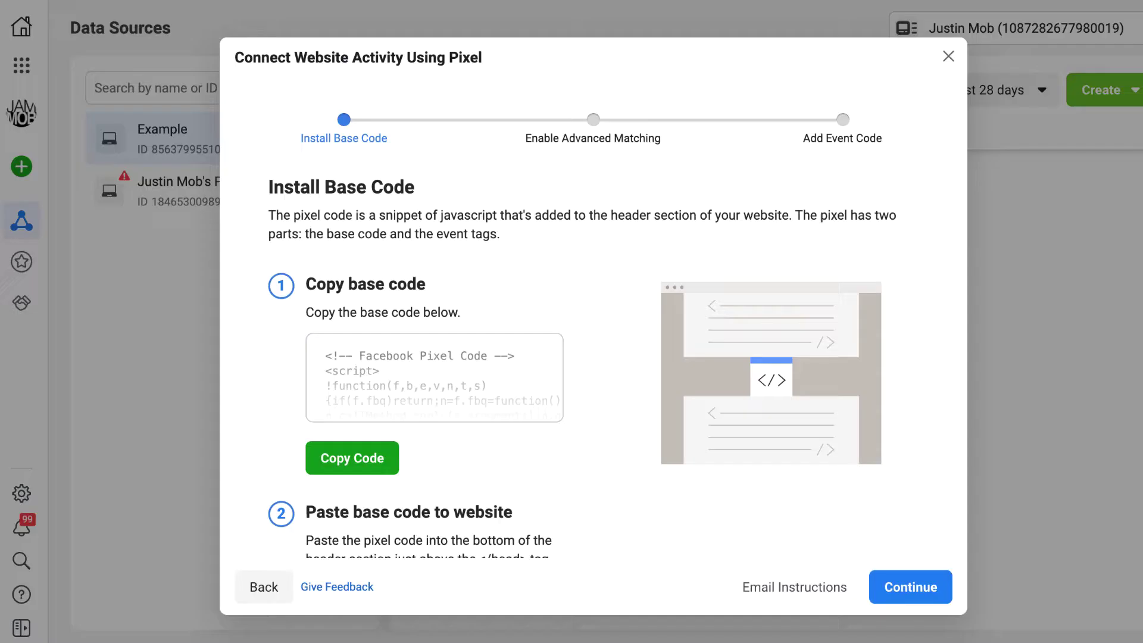
Step: Leave the pixel setup and copy the ID of the Example pixel
left_click(1076, 260)
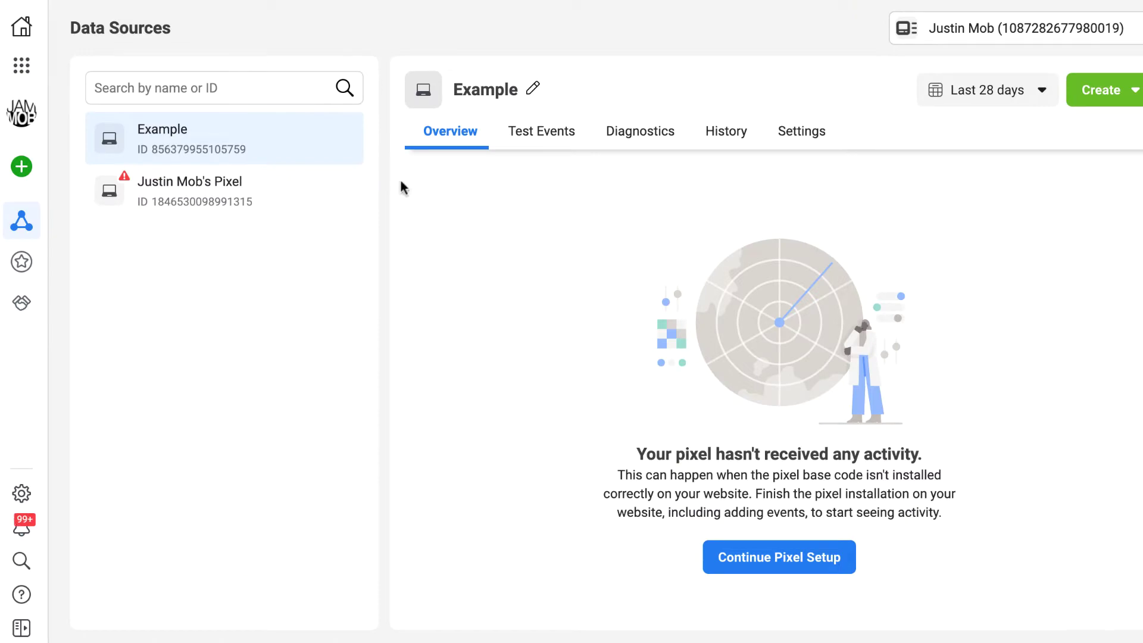
left_click_drag(247, 149, 150, 150)
key("ctrl+c")
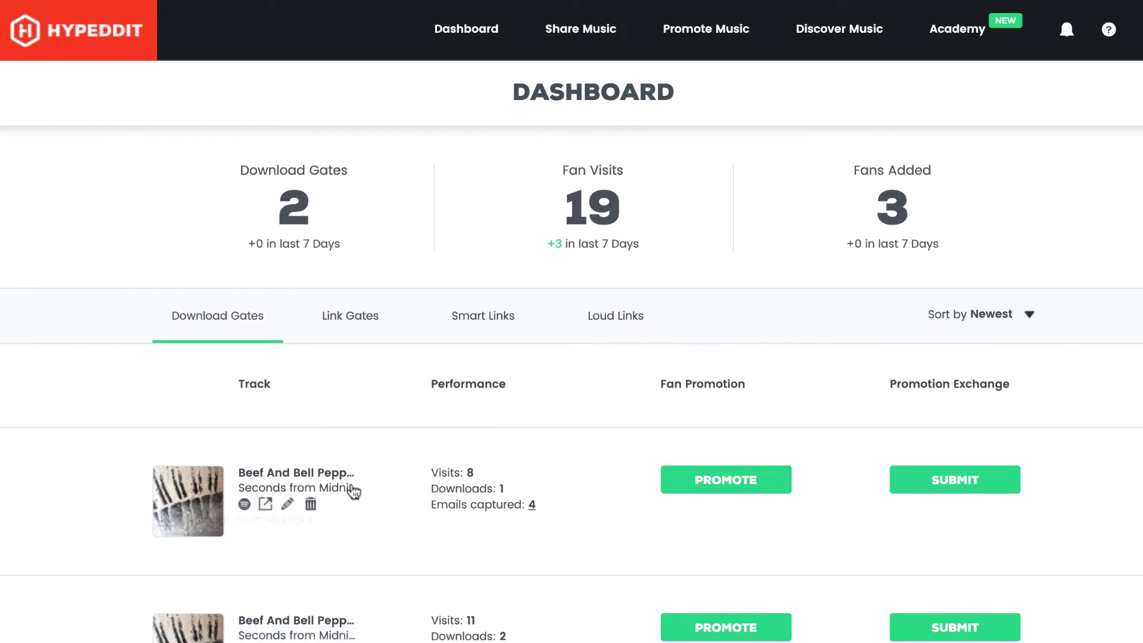
Step: In Hypeddit, edit the first Beef And Bell Peppers download gate and paste the pixel ID into its Facebook pixel section
left_click(288, 503)
scroll(846, 240, "down", 7)
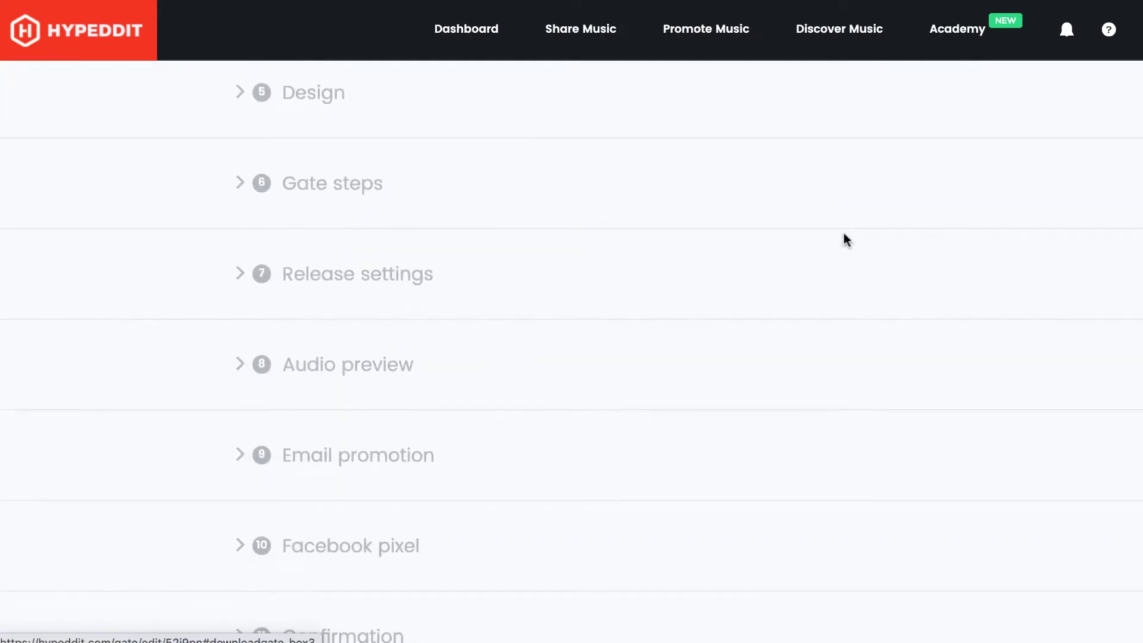
scroll(844, 235, "down", 4)
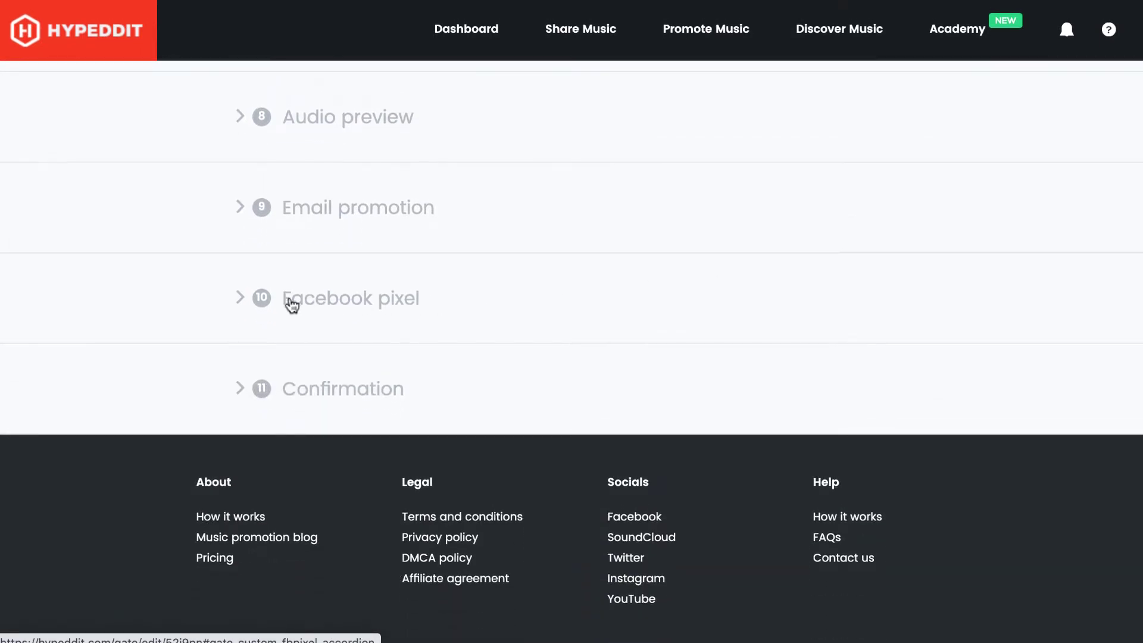
left_click(241, 301)
left_click(343, 395)
key("ctrl+v")
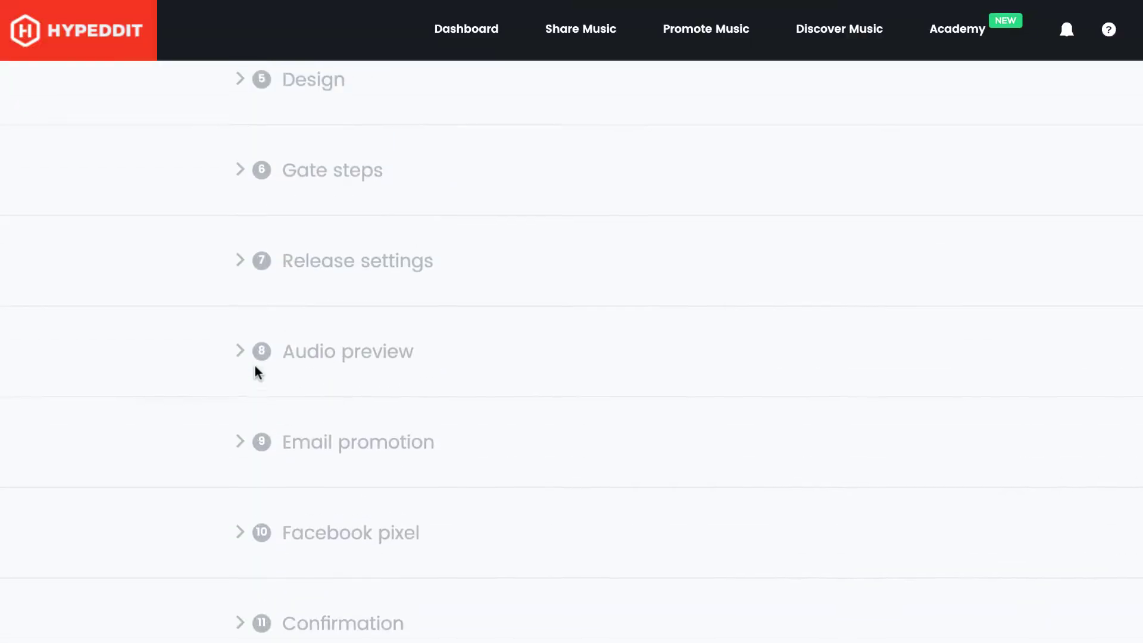
Step: Remove the Email capture step from the download gate's gate steps
scroll(256, 372, "up", 2)
left_click(236, 264)
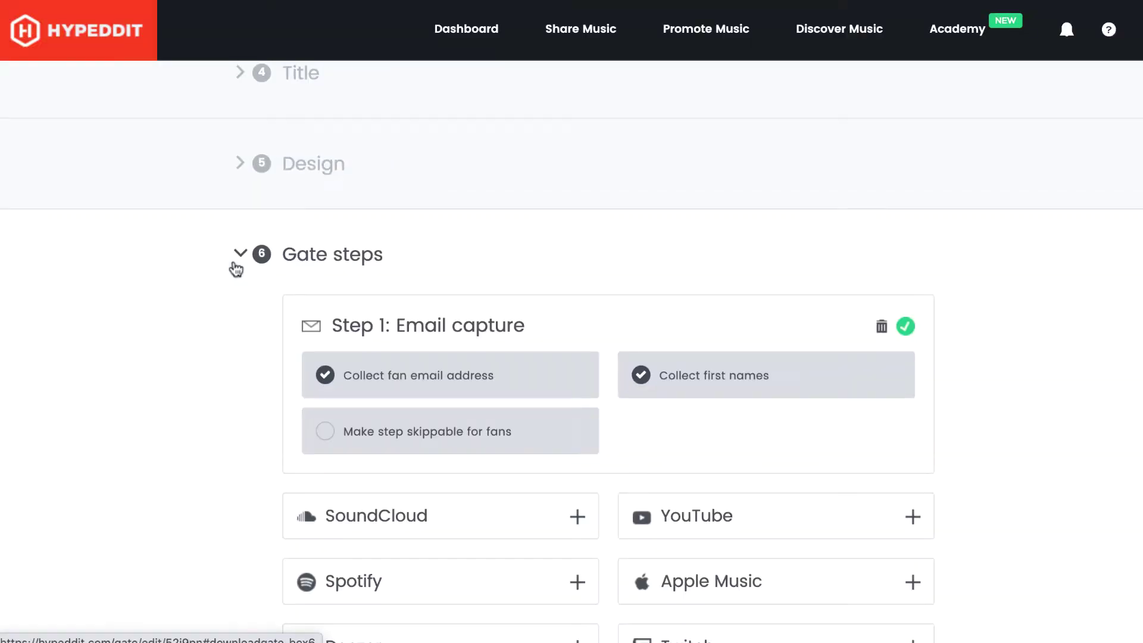
scroll(1119, 330, "down", 3)
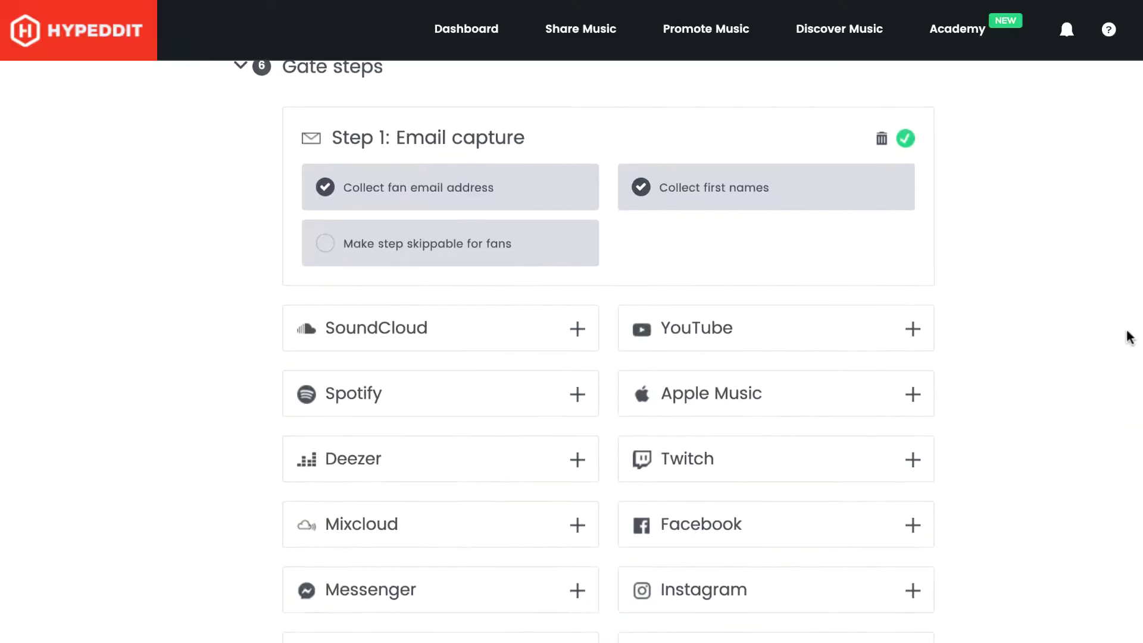
scroll(1125, 332, "down", 1)
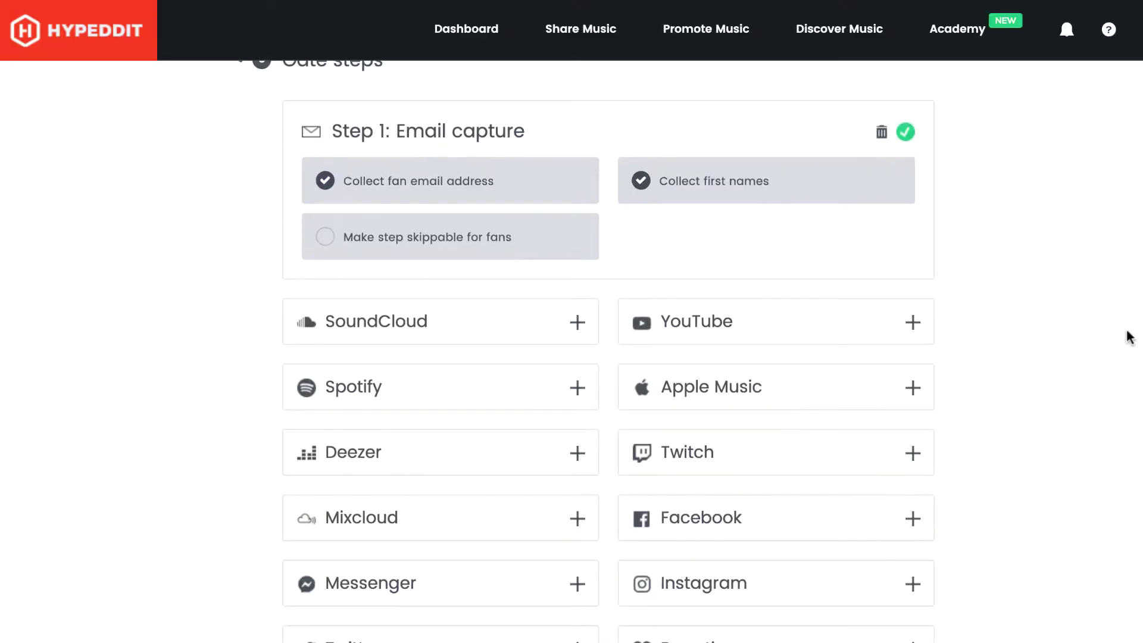
left_click(882, 133)
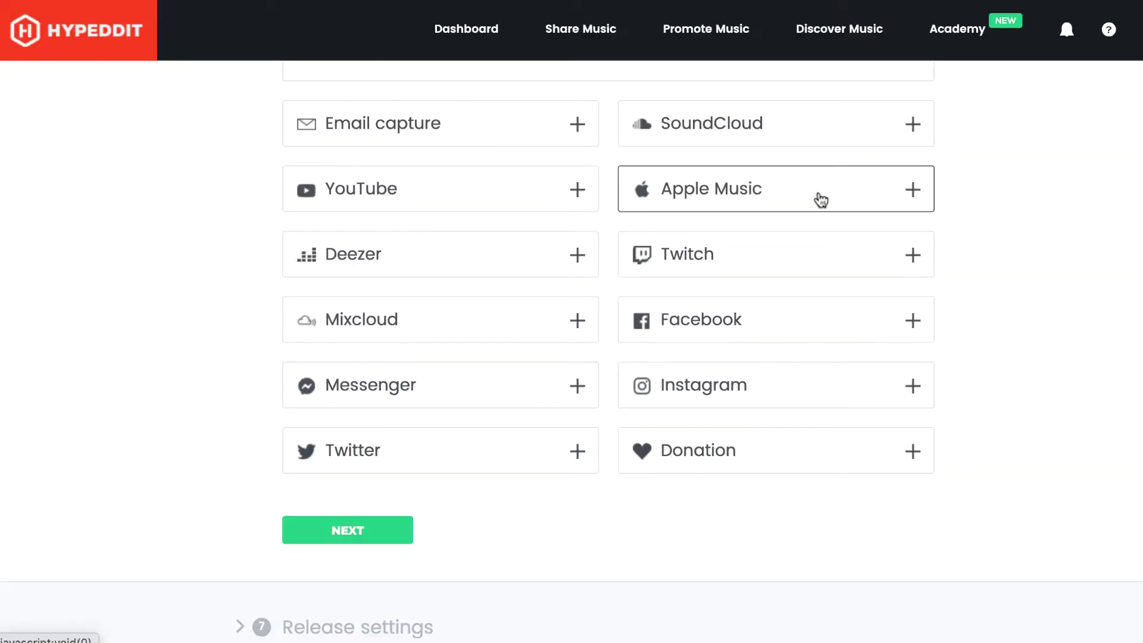
Step: Try the Spotify gate step with the pre-save unreleased track option, and remove that step
scroll(816, 200, "up", 5)
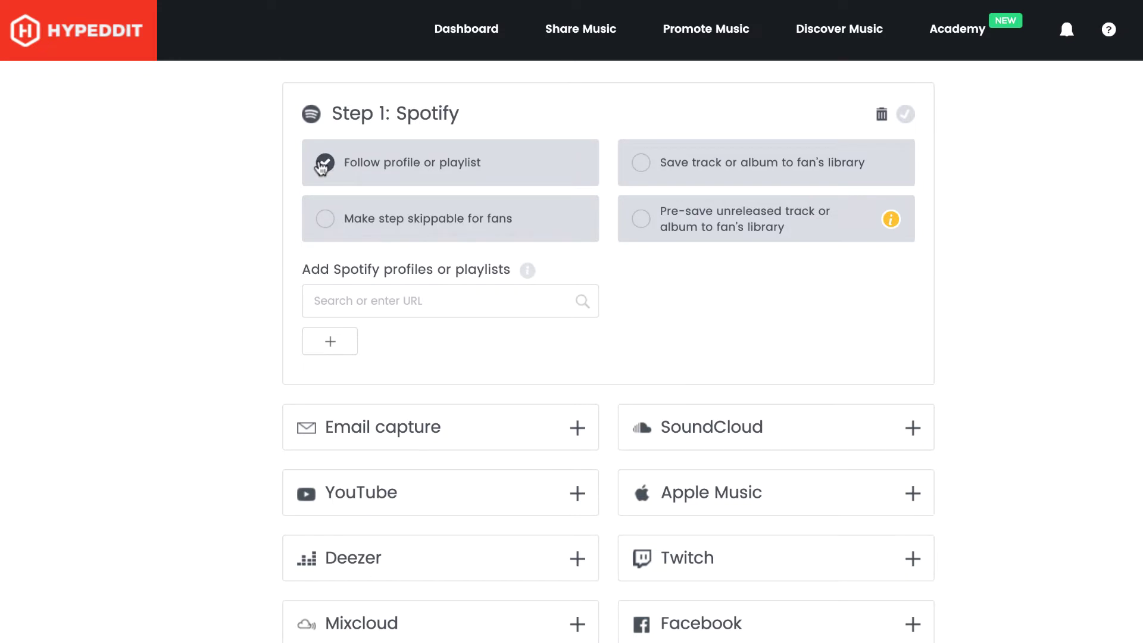
left_click(640, 229)
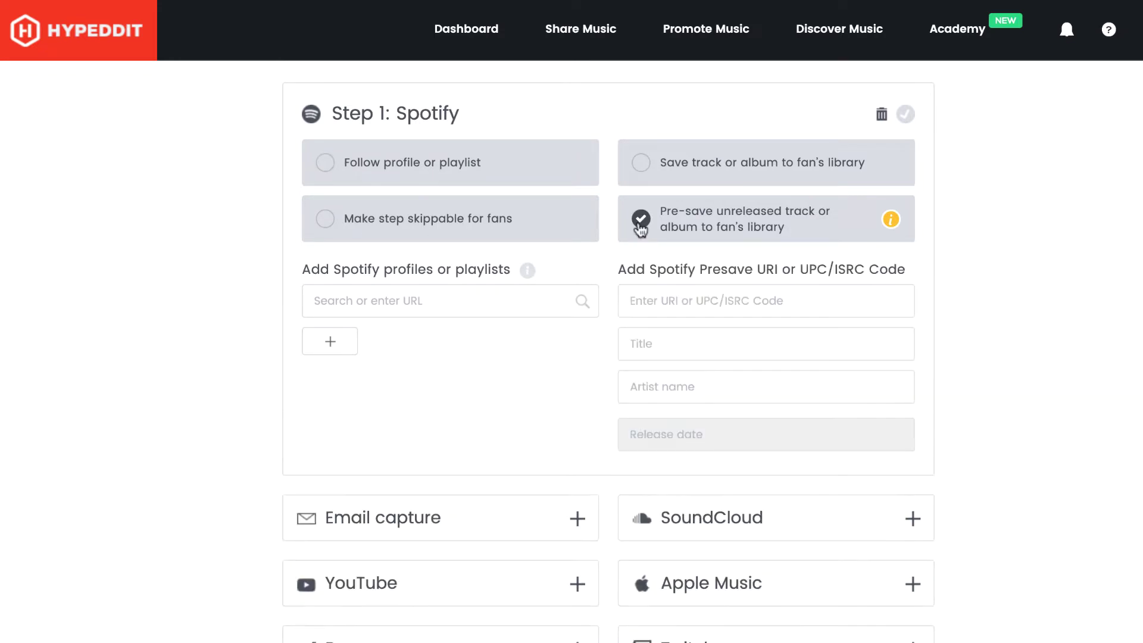
left_click(881, 114)
Step: Try adding a YouTube gate step and remove it again
left_click(576, 162)
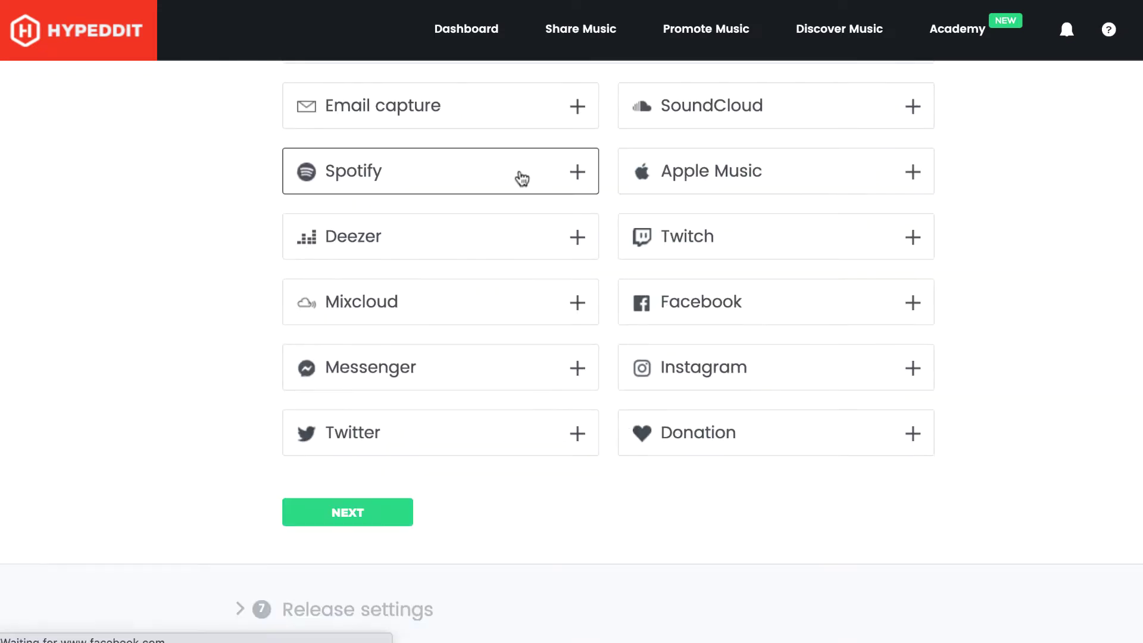
scroll(552, 192, "up", 6)
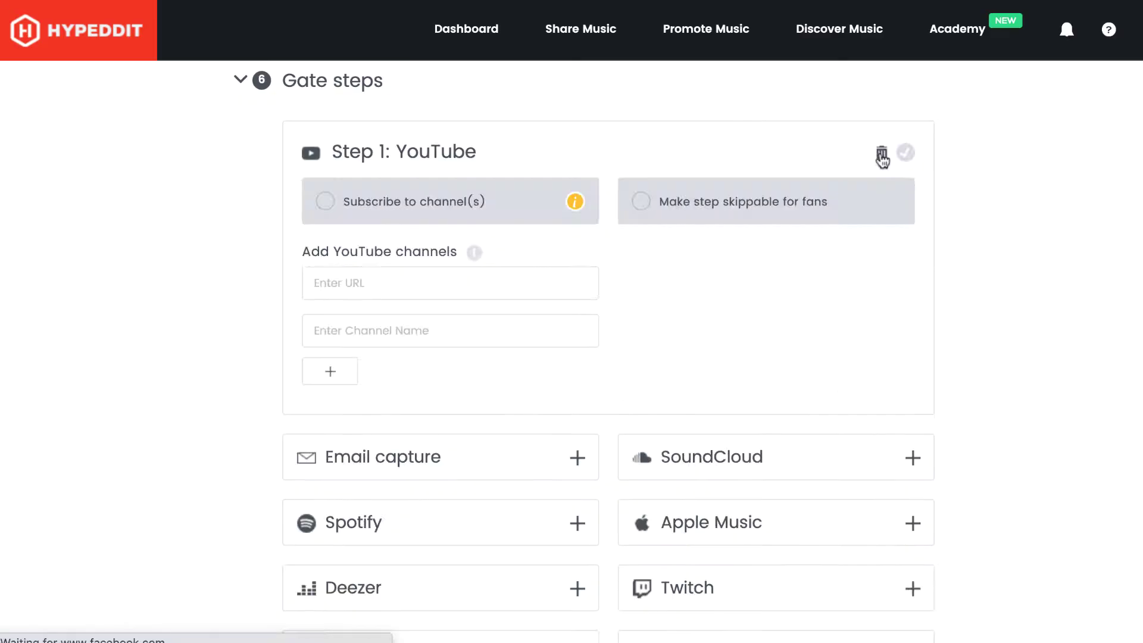
left_click(882, 155)
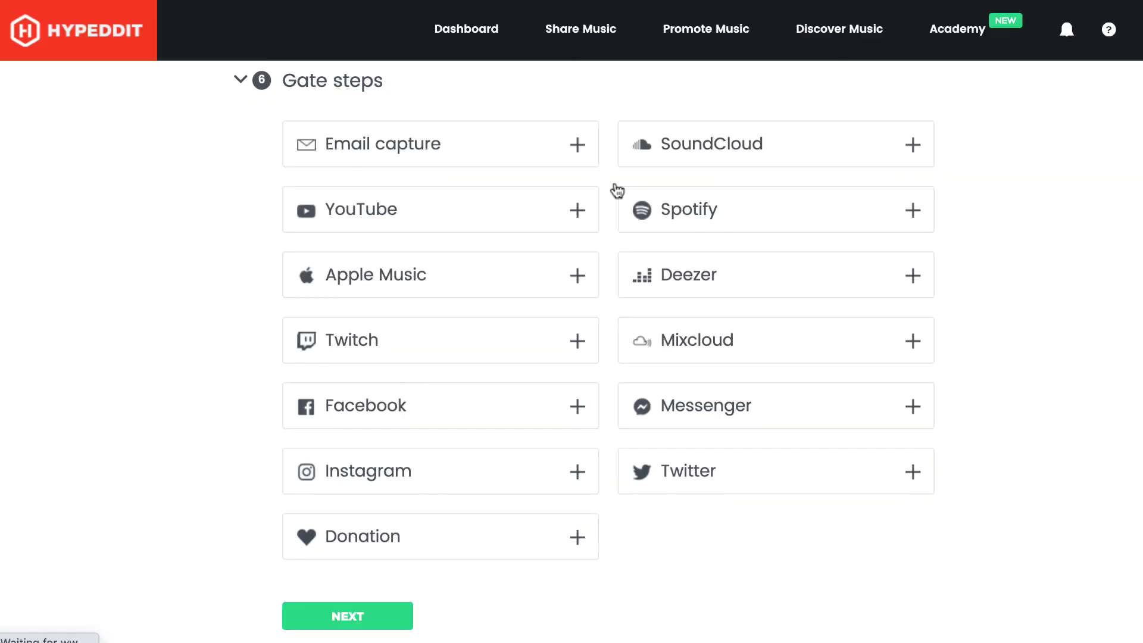
Step: Add the Email capture step back to the download gate
left_click(477, 152)
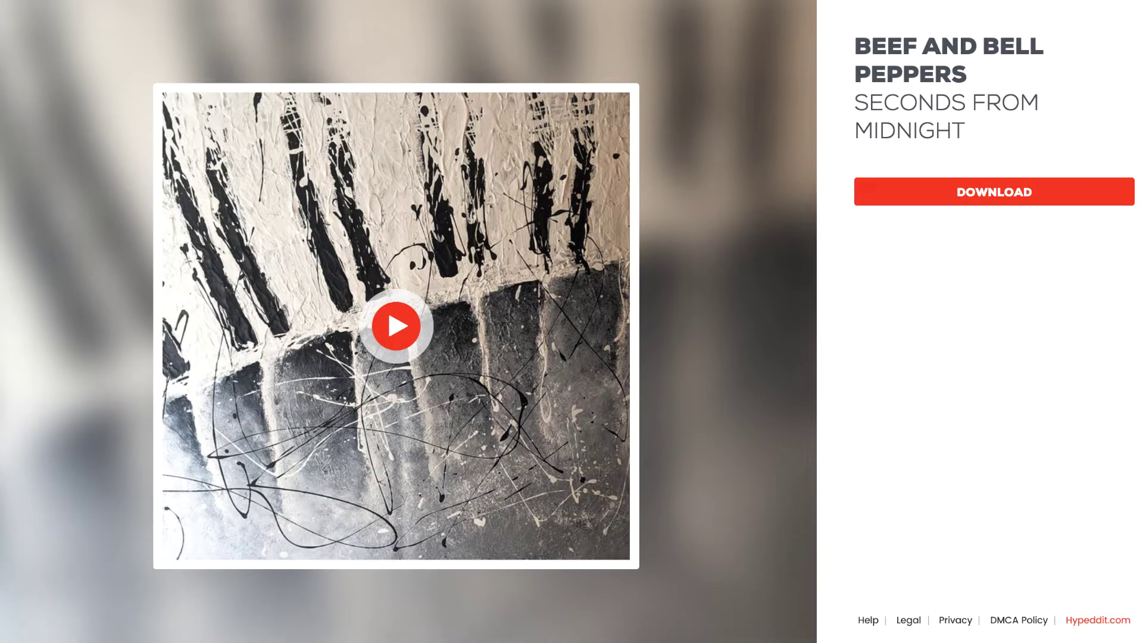
Step: On the track's public gate page, start the download and share the fan's first name and email address
left_click(993, 201)
left_click(963, 252)
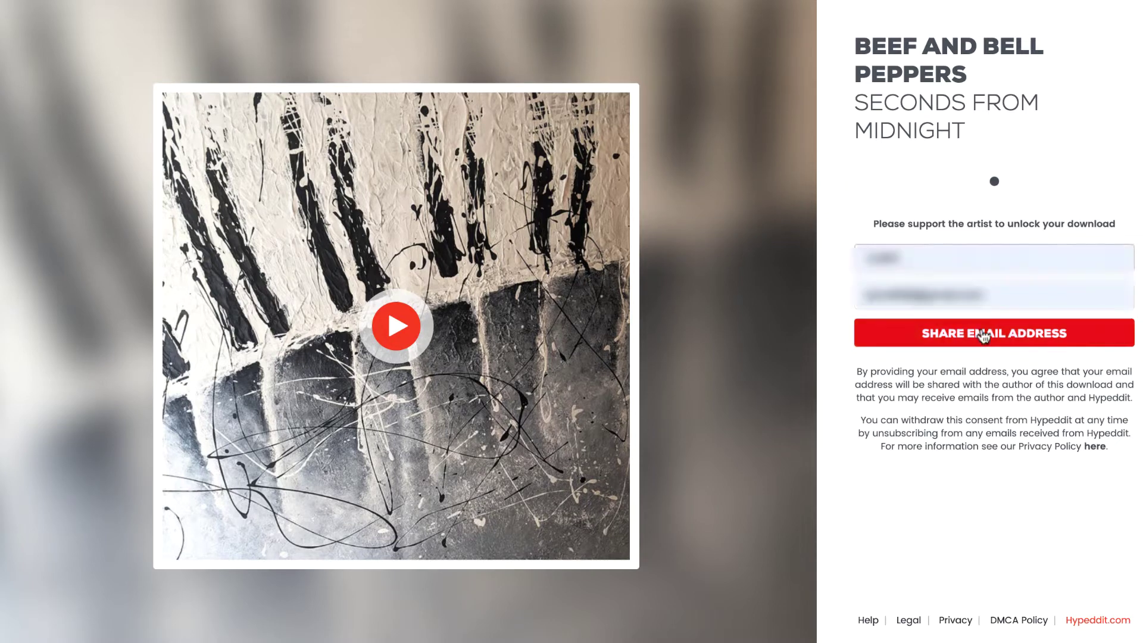
left_click(982, 334)
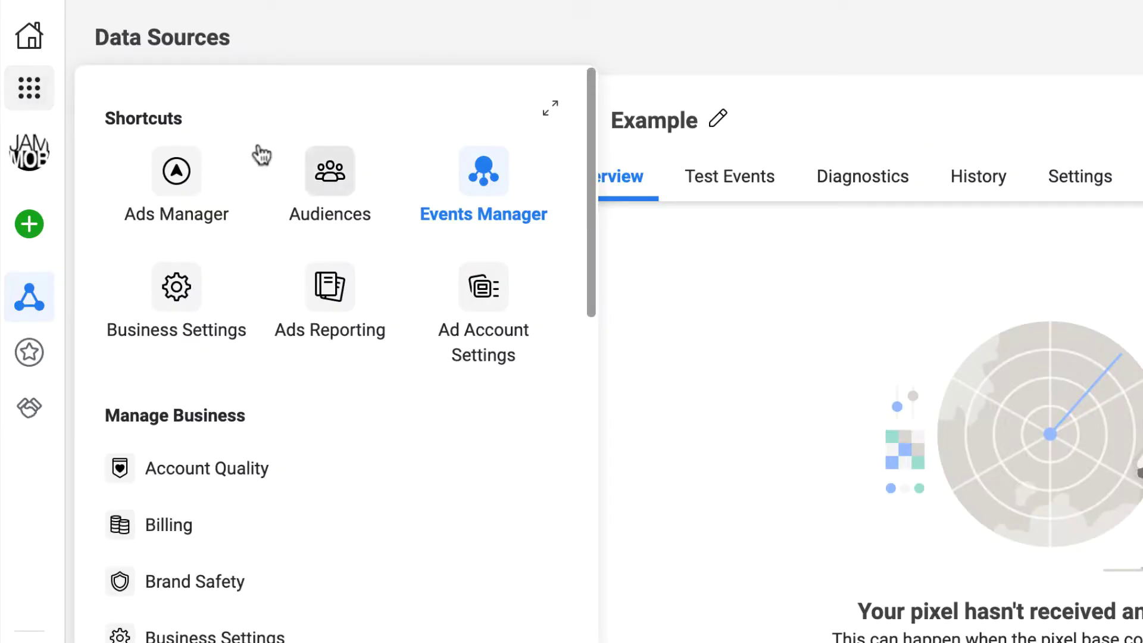
Step: Switch back to Events Manager and start creating a custom conversion from the Example pixel
left_click(481, 174)
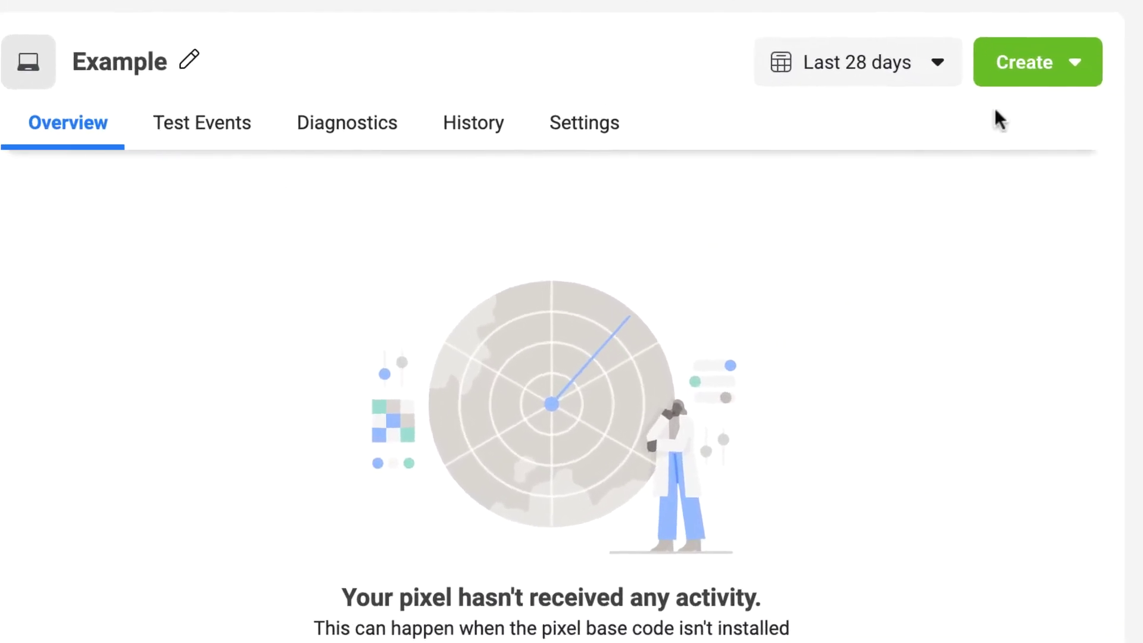
left_click(1056, 76)
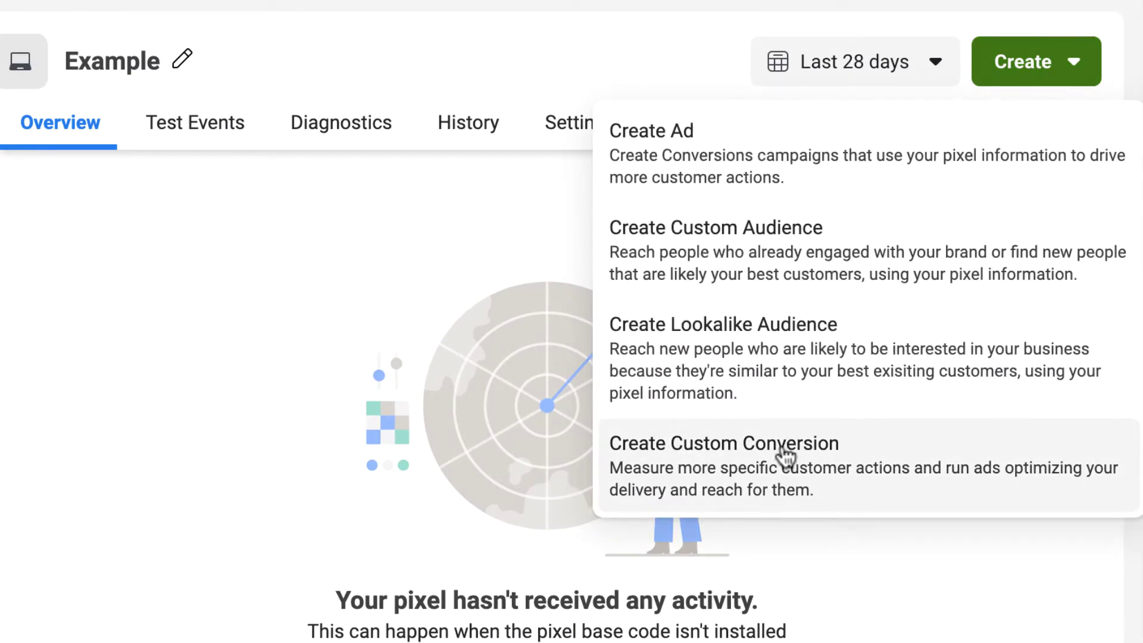
left_click(783, 453)
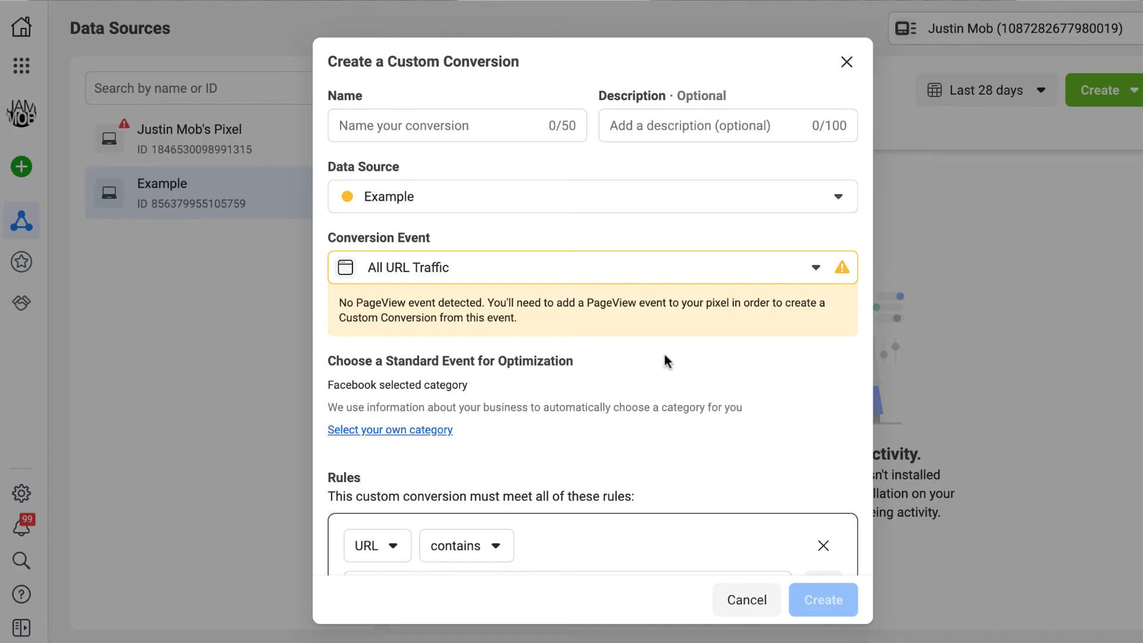
Step: Name the custom conversion "Email Subscriber" and begin entering the keywords of its URL contains rule
left_click(443, 131)
type("Email Subscriber")
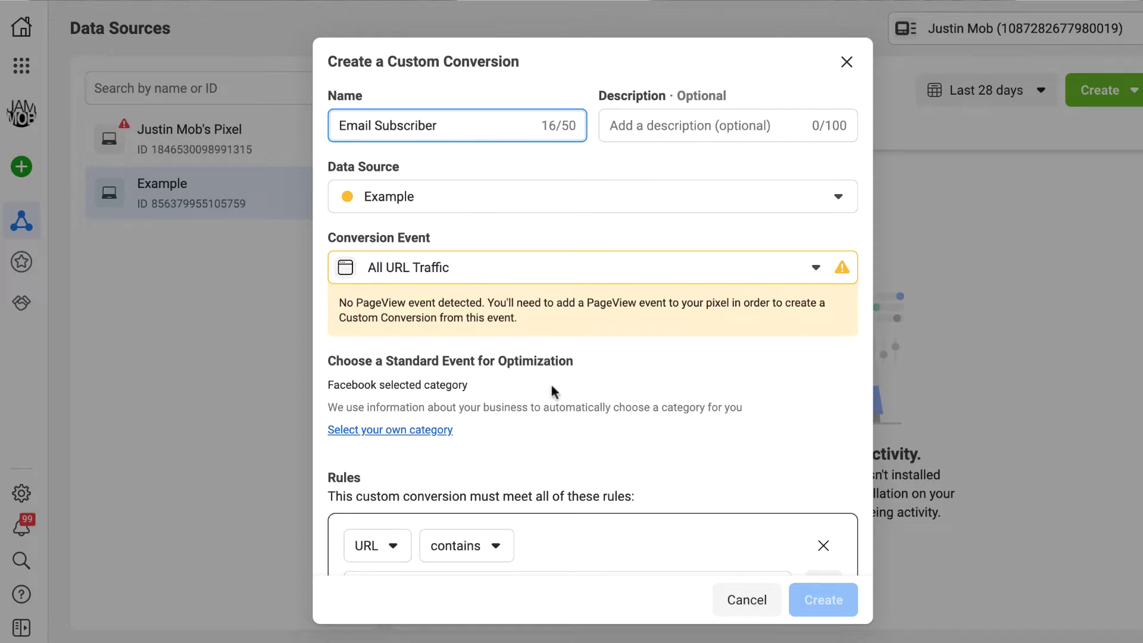
scroll(592, 466, "down", 3)
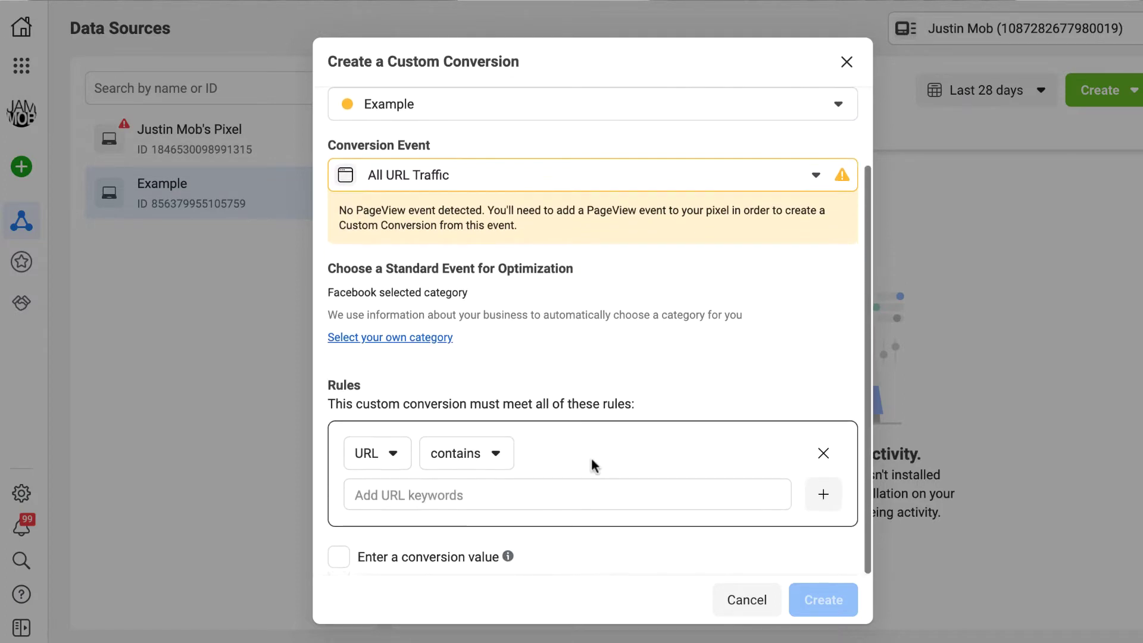
left_click(465, 494)
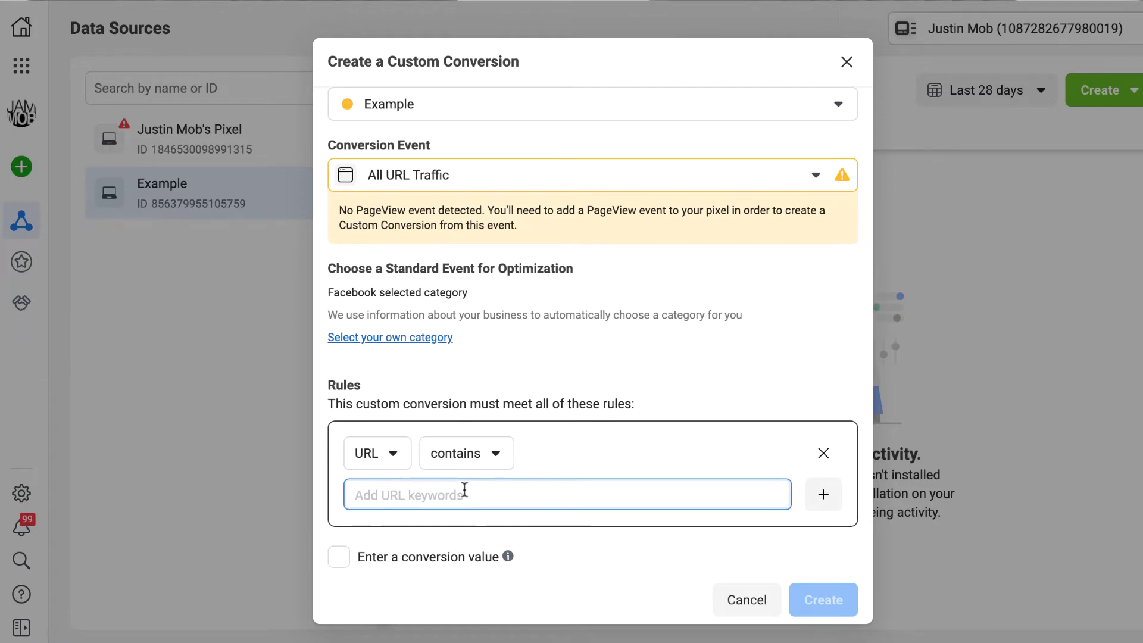